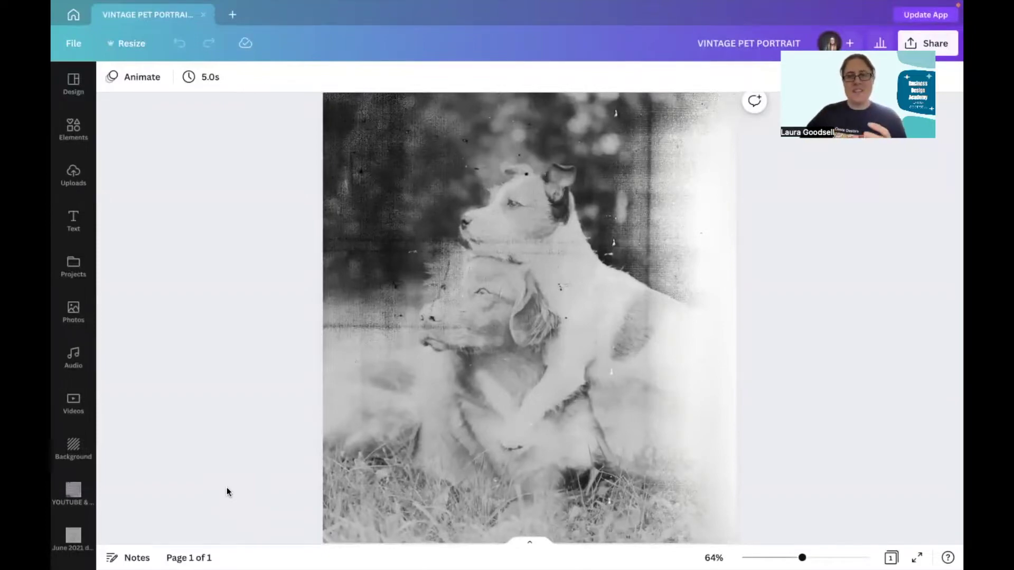
Duplicate the portrait page and delete the copied two-dog photo from Page 2
scroll(259, 475, "up", 1)
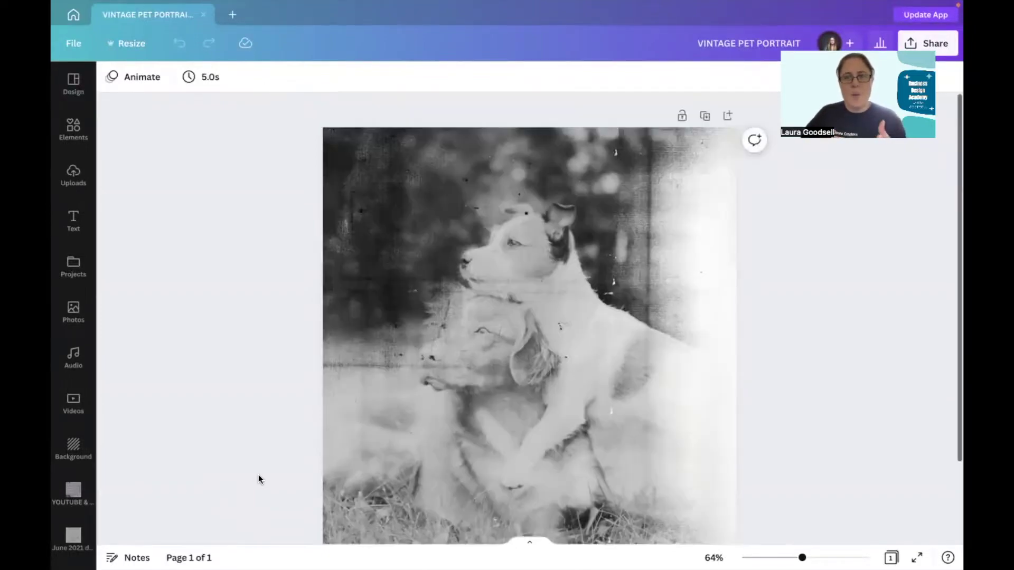
left_click(705, 116)
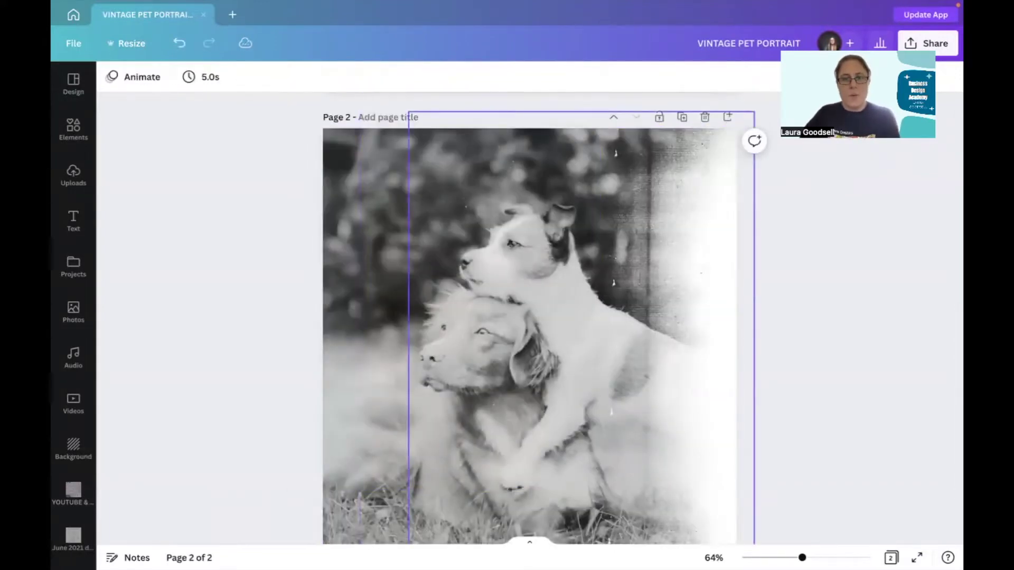
key("Delete")
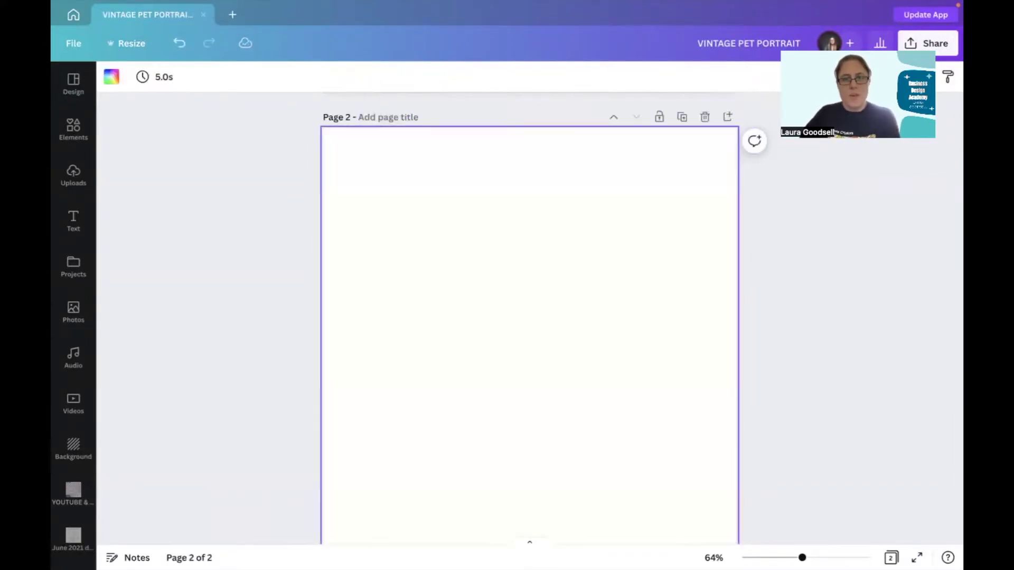
left_click(180, 43)
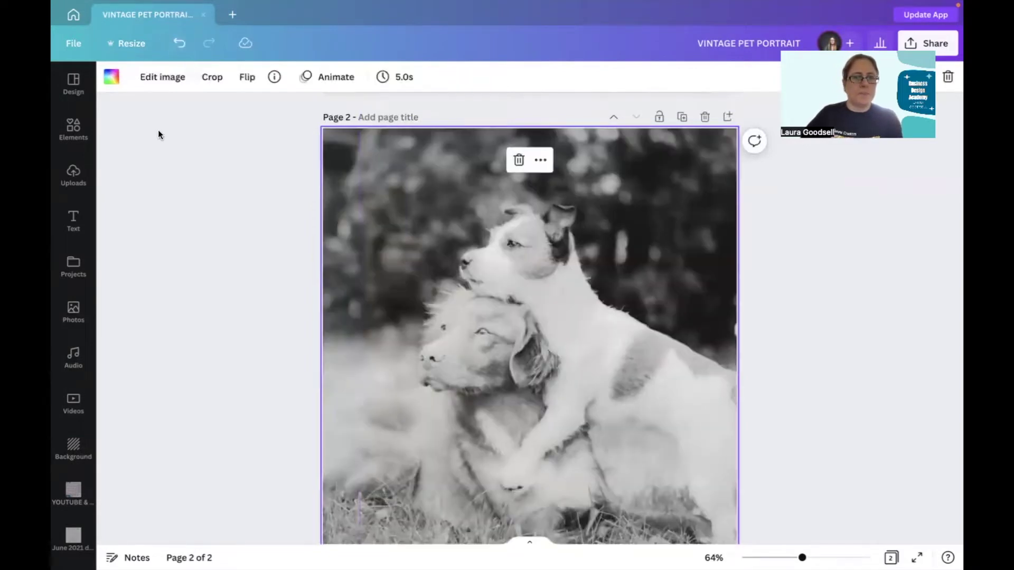
left_click(163, 78)
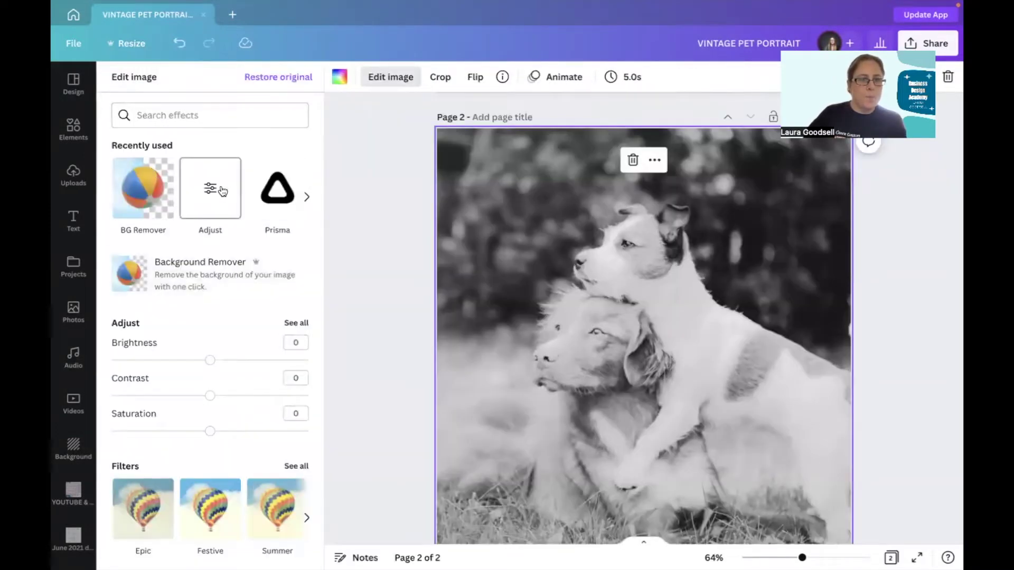
key("Delete")
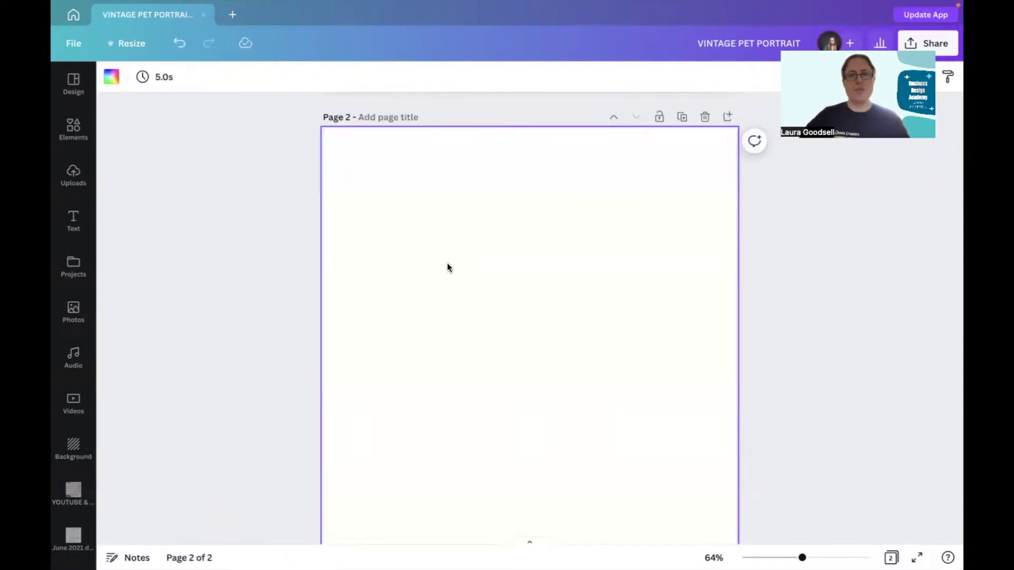
scroll(469, 449, "down", 3)
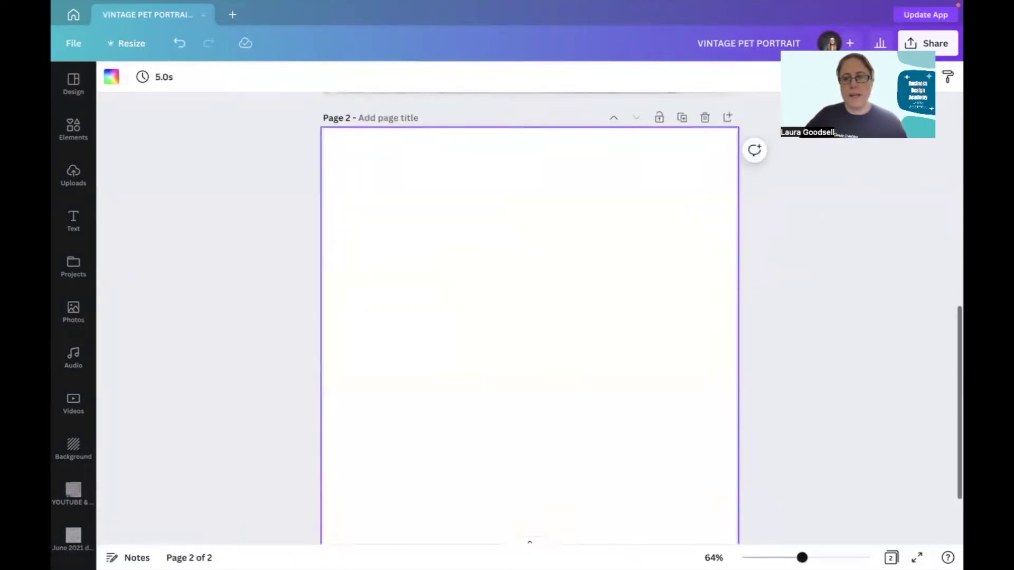
scroll(469, 449, "down", 1)
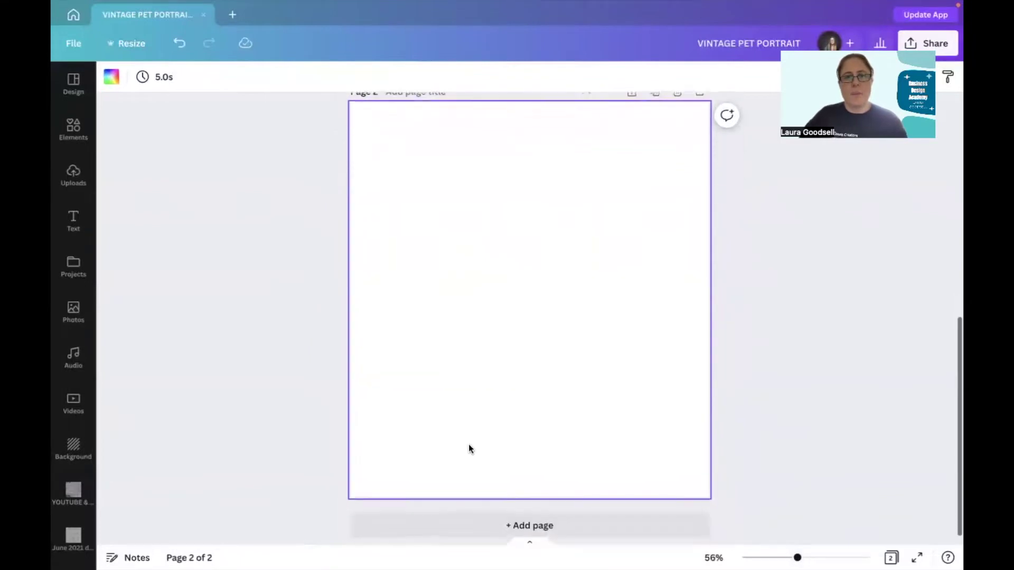
scroll(469, 449, "up", 1)
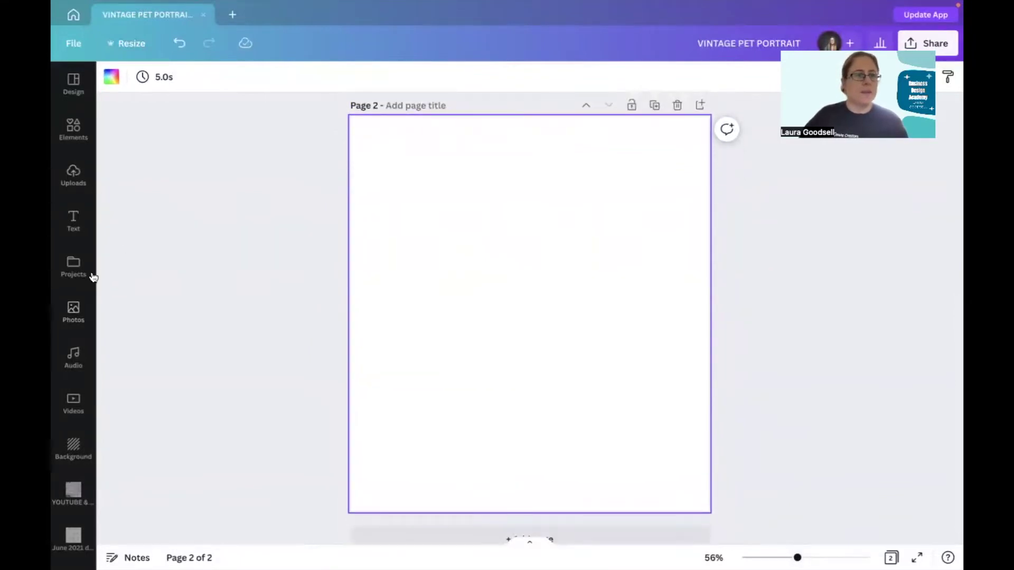
Add the colour photo of two dogs on grass from Photos' Recently used to Page 2
left_click(75, 313)
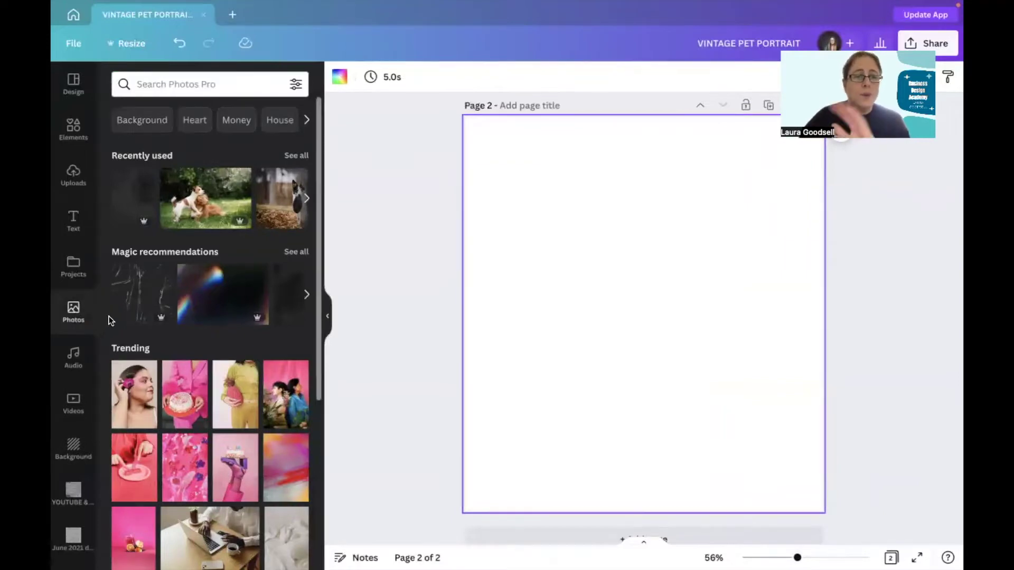
left_click(205, 198)
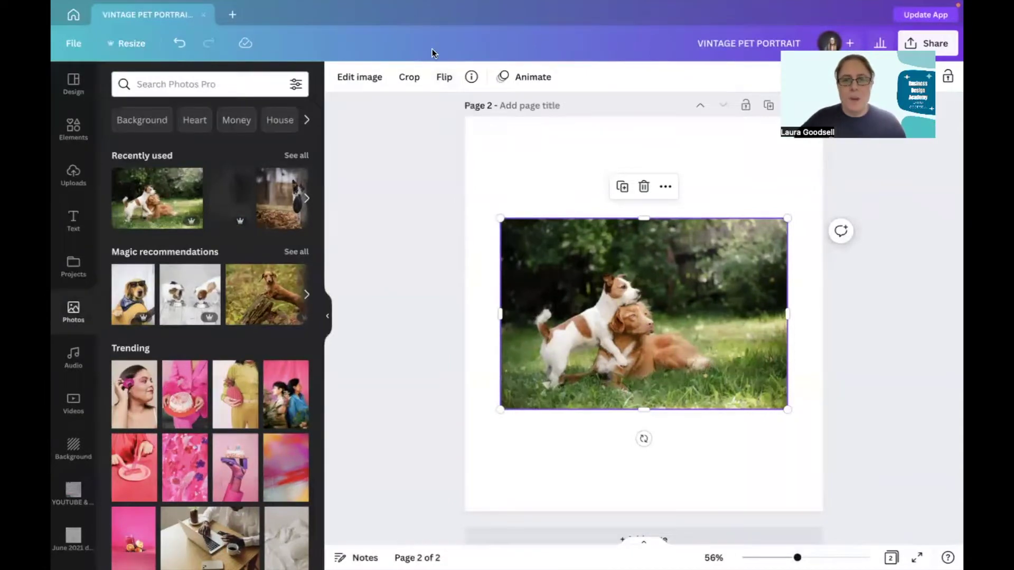
left_click(444, 76)
Flip the dog photo horizontally, then enlarge and centre it to cover all of Page 2
left_click(466, 114)
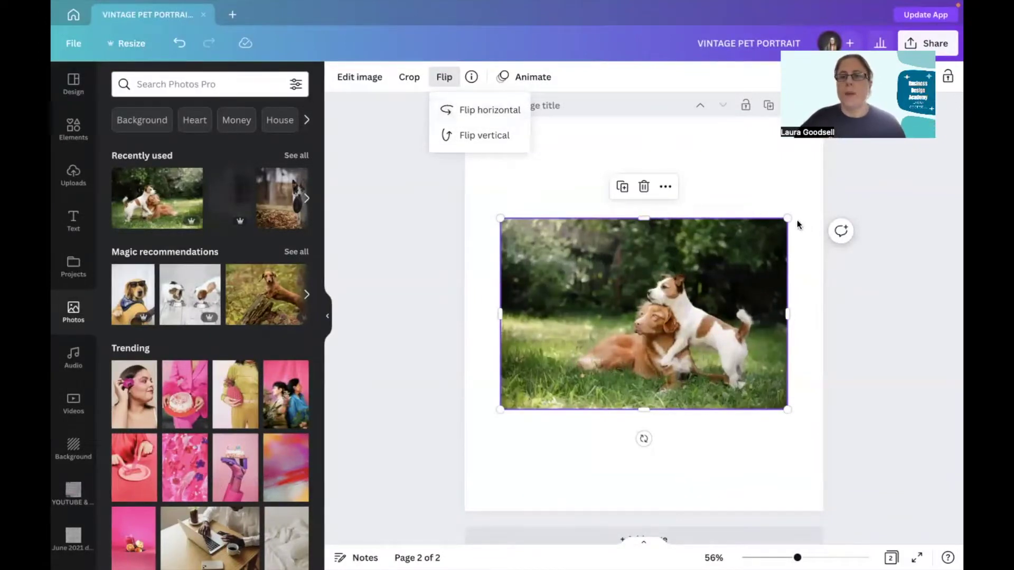
left_click_drag(787, 218, 916, 133)
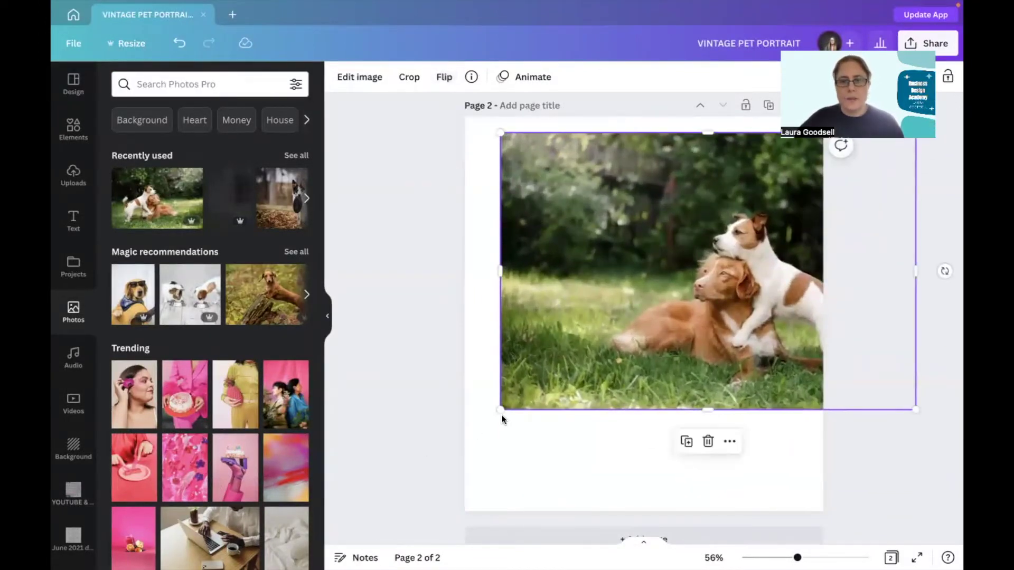
left_click_drag(501, 410, 327, 511)
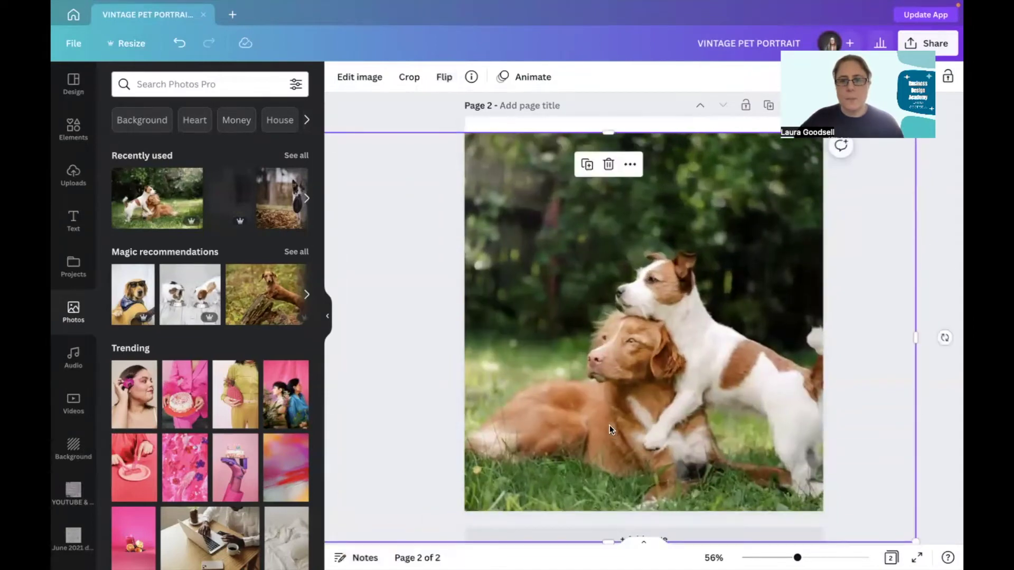
left_click_drag(602, 403, 627, 406)
left_click(436, 99)
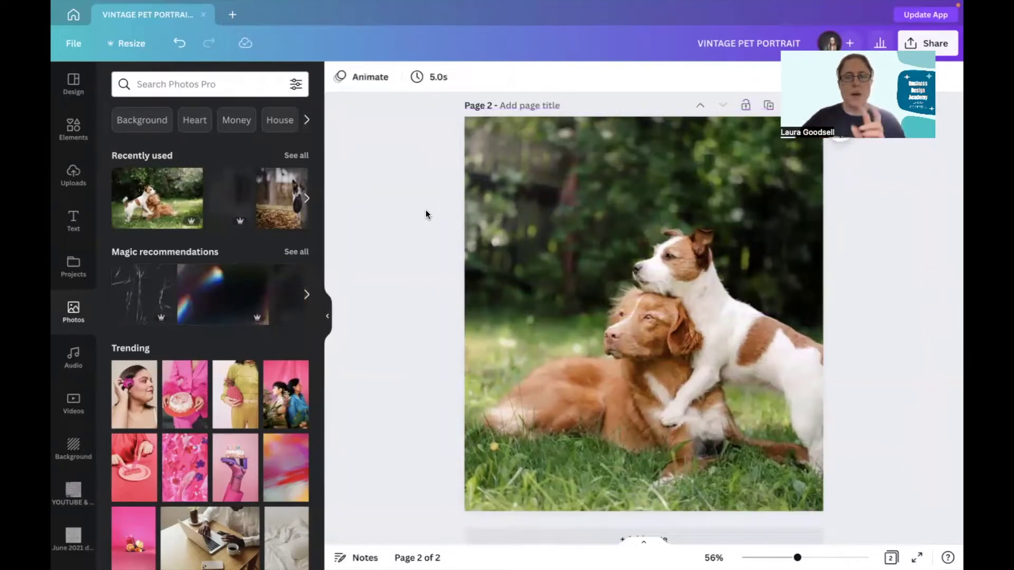
Apply the Photogenic Mono 'Film' filter at full intensity to the Page 2 dog photo
left_click(595, 237)
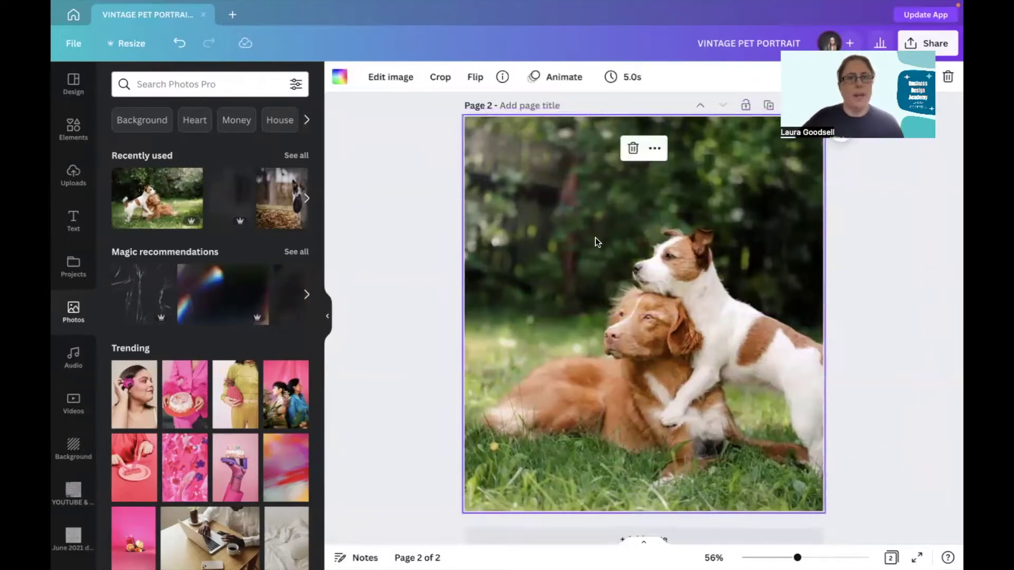
left_click(391, 78)
scroll(193, 341, "down", 1)
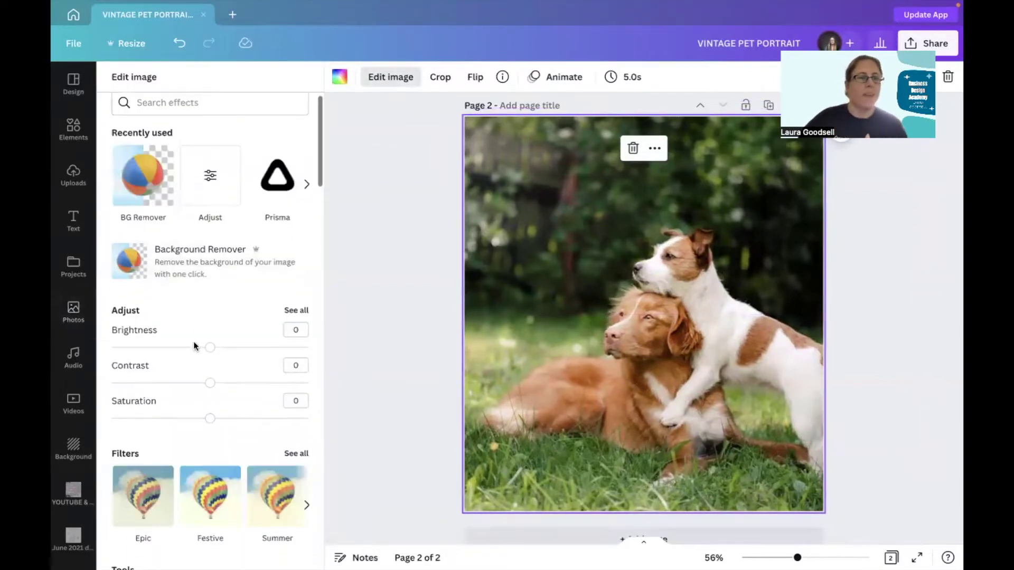
scroll(193, 341, "down", 15)
scroll(195, 347, "down", 3)
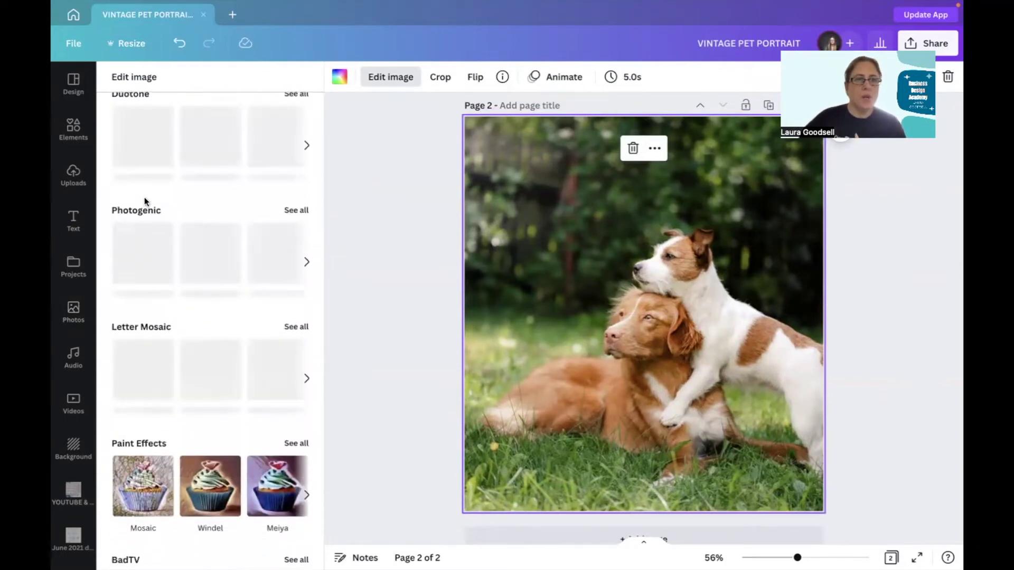
left_click(293, 212)
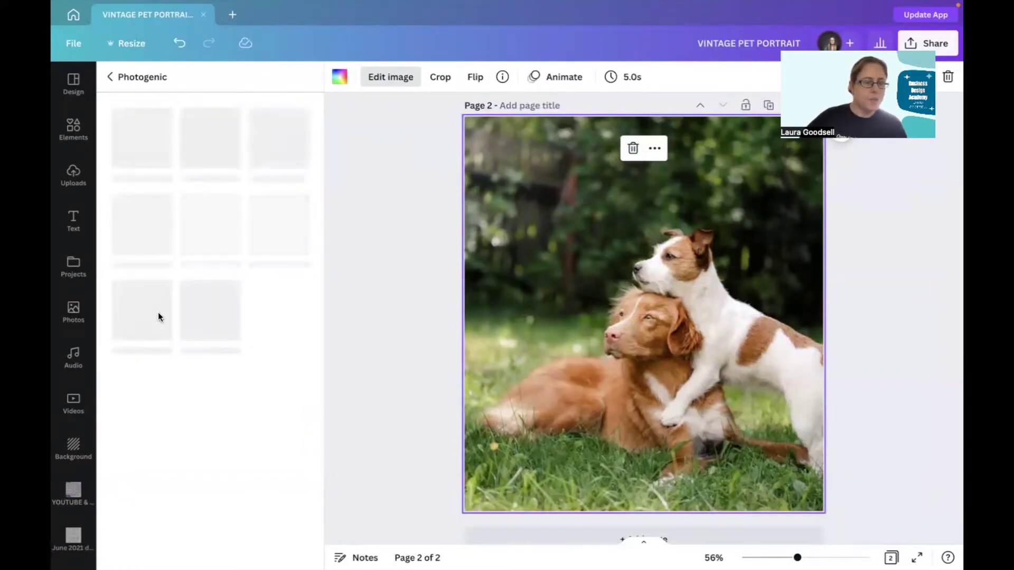
scroll(160, 317, "down", 1)
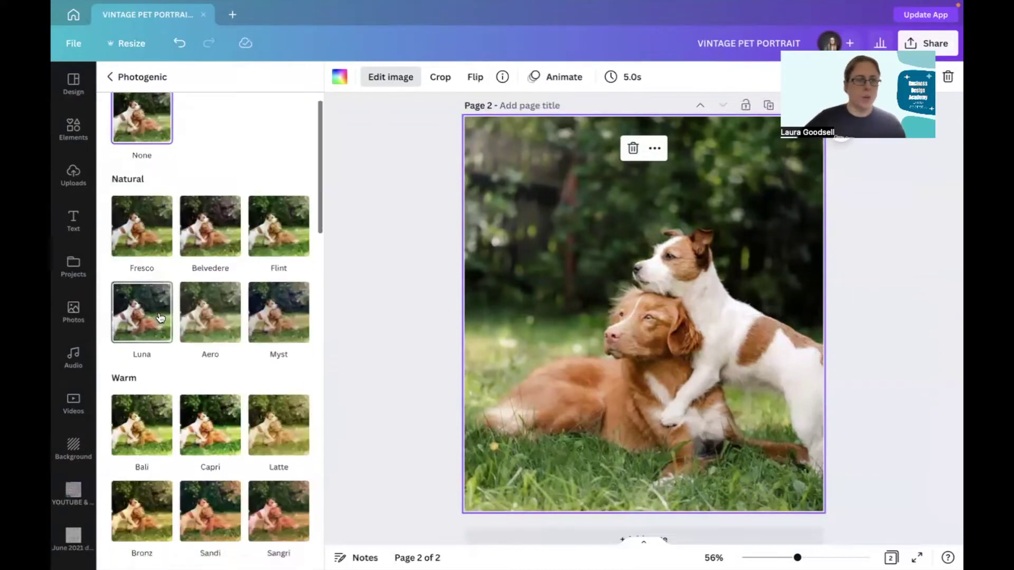
scroll(160, 317, "down", 20)
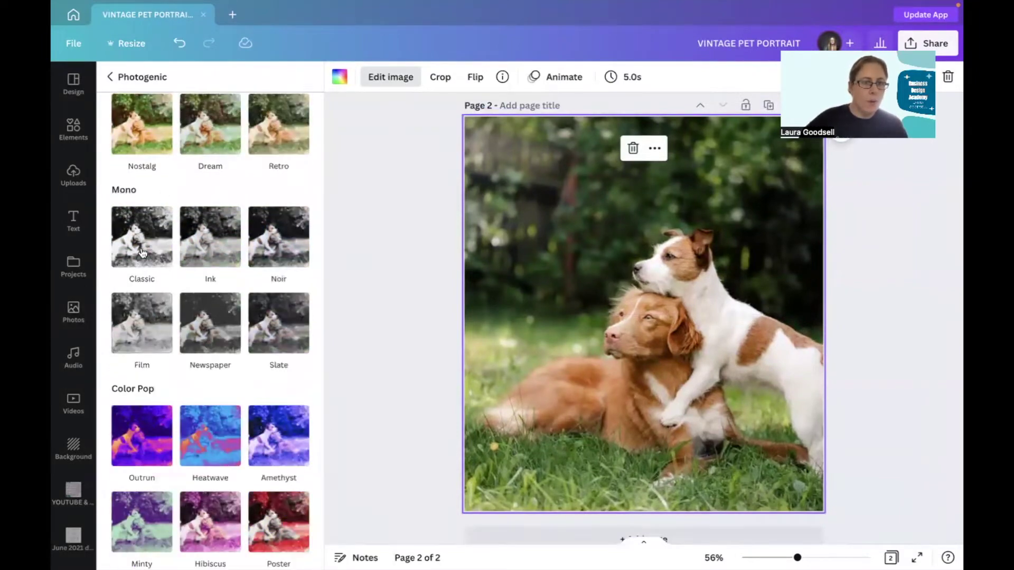
left_click(140, 328)
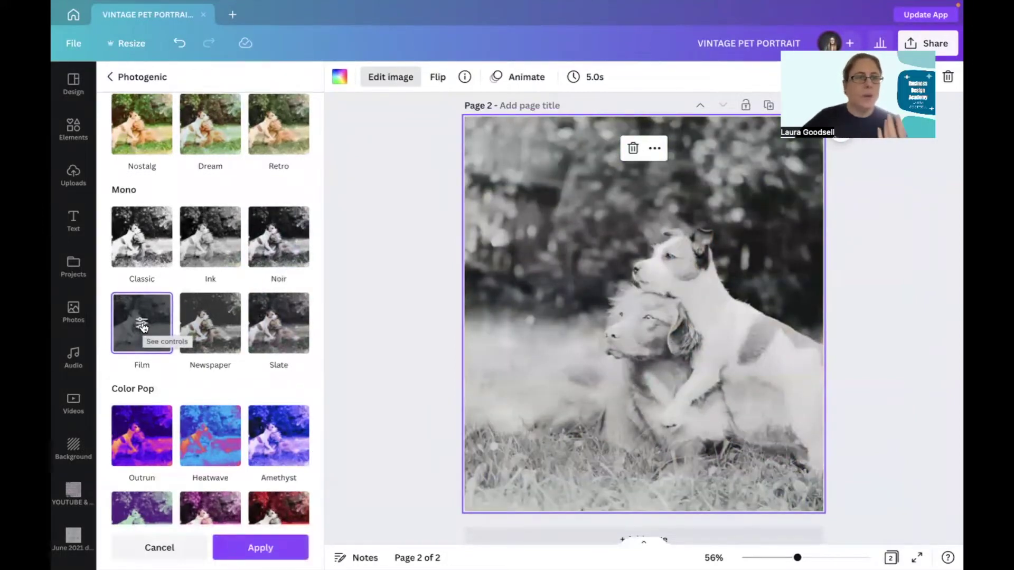
left_click(142, 325)
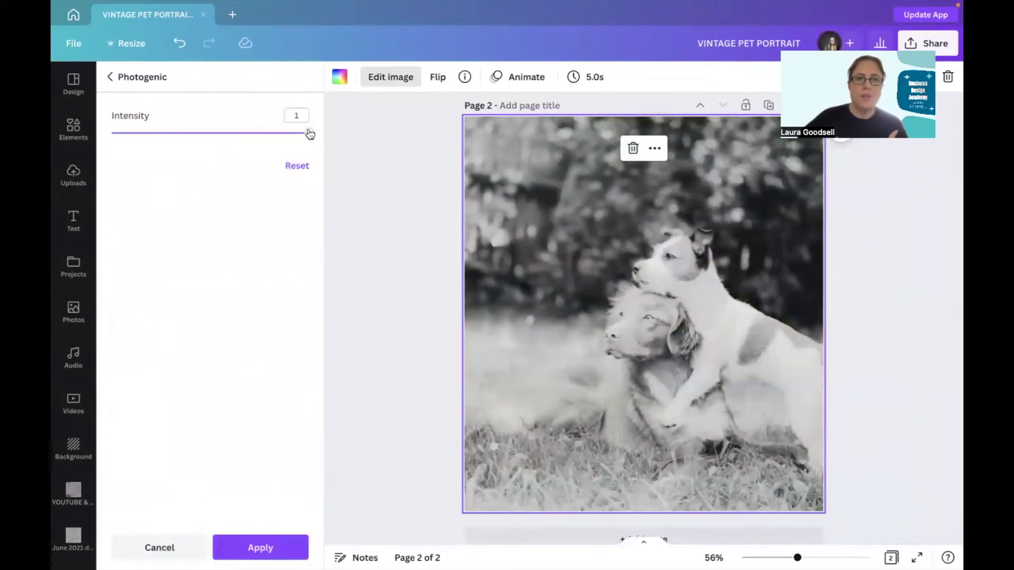
mouse_move(310, 134)
left_mouse_down()
mouse_move(90, 129)
mouse_move(323, 127)
left_mouse_up()
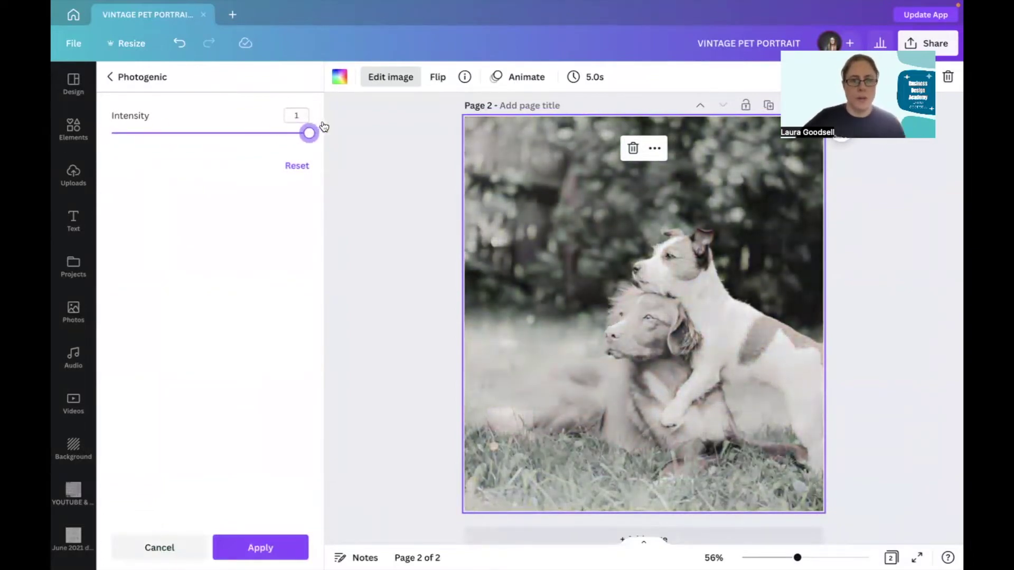
left_click(270, 548)
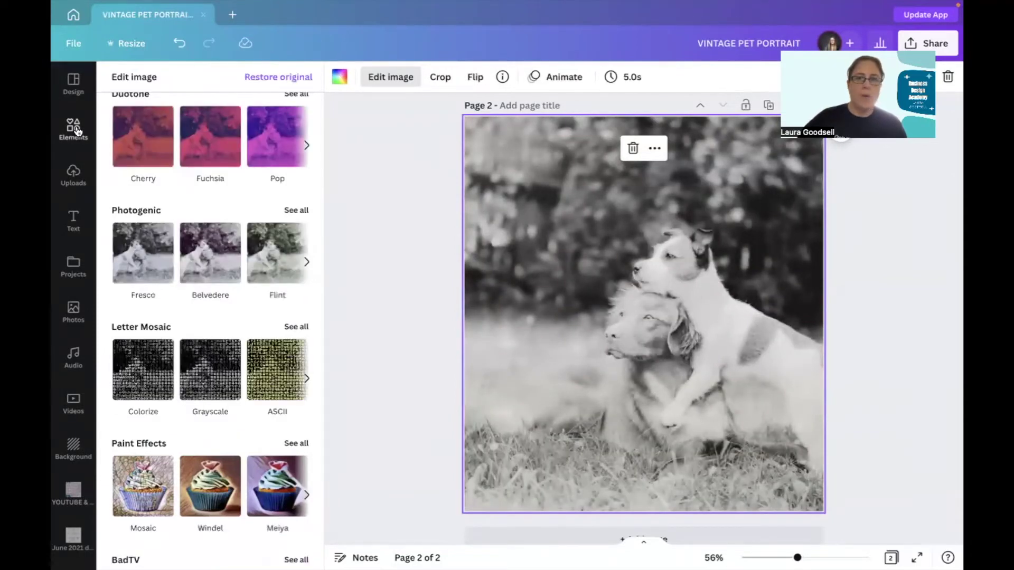
Search Elements for 'PHOTOCOPY SCAN OVERLAY'
left_click(73, 128)
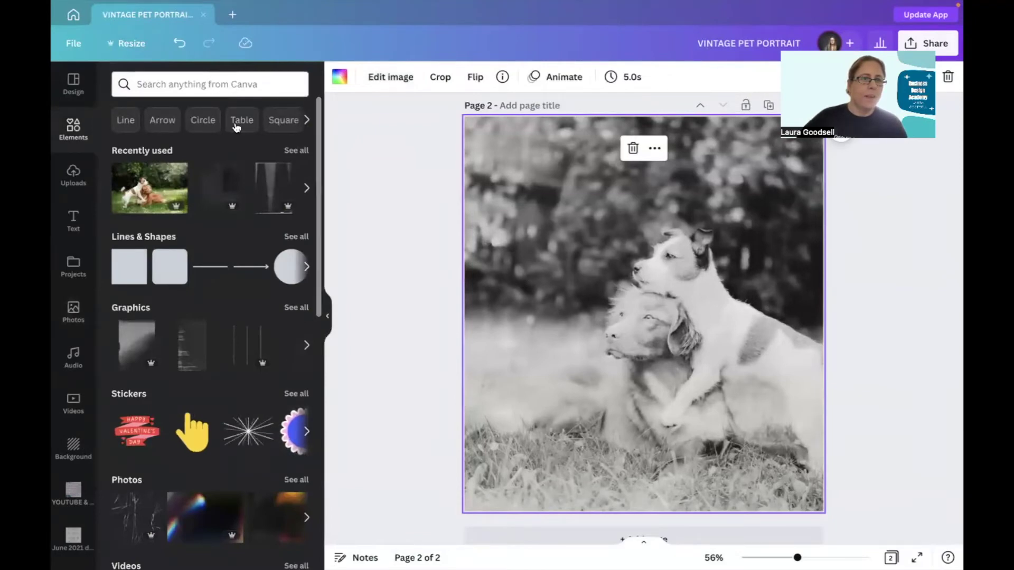
left_click(306, 188)
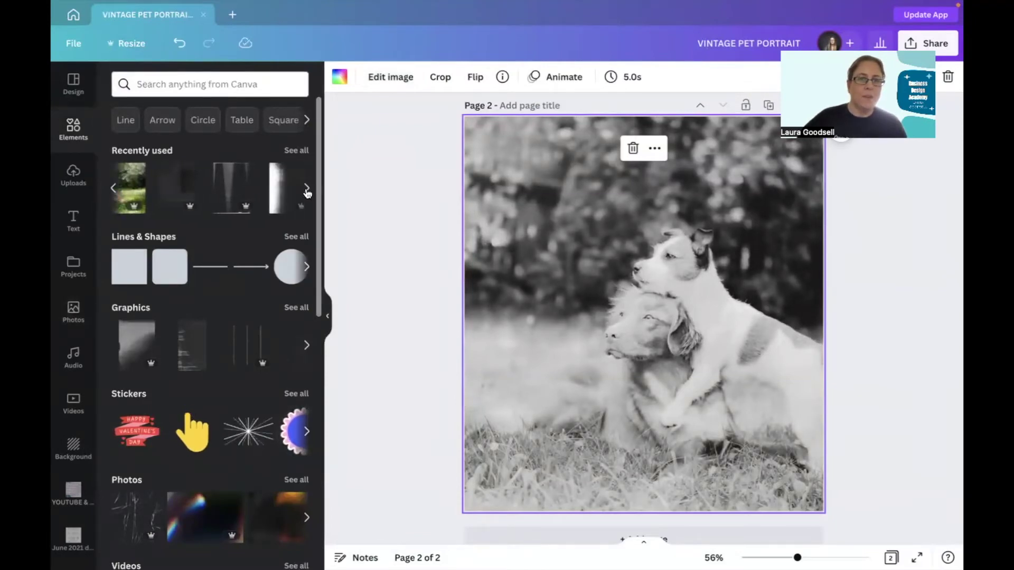
left_click(112, 189)
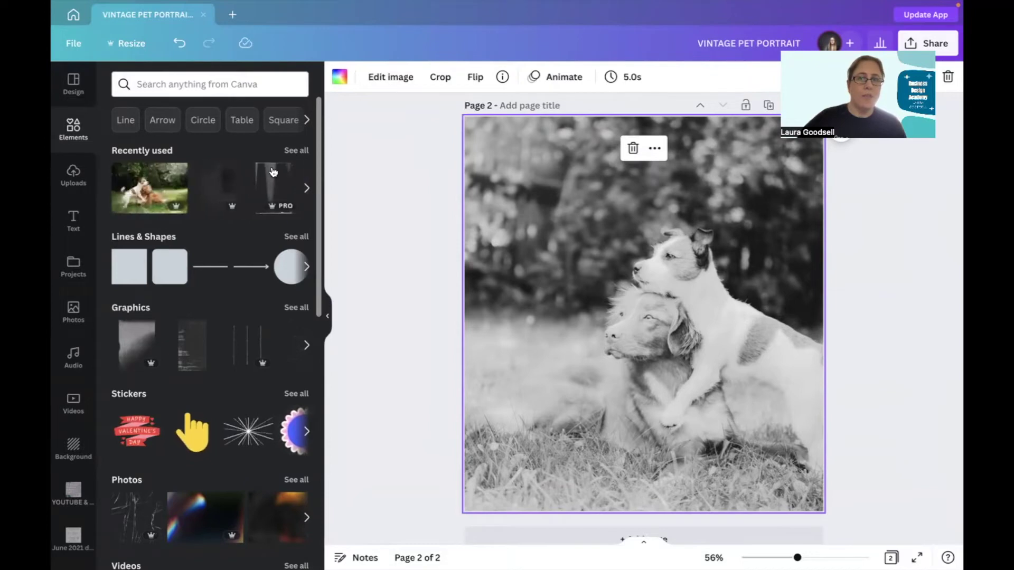
left_click(182, 82)
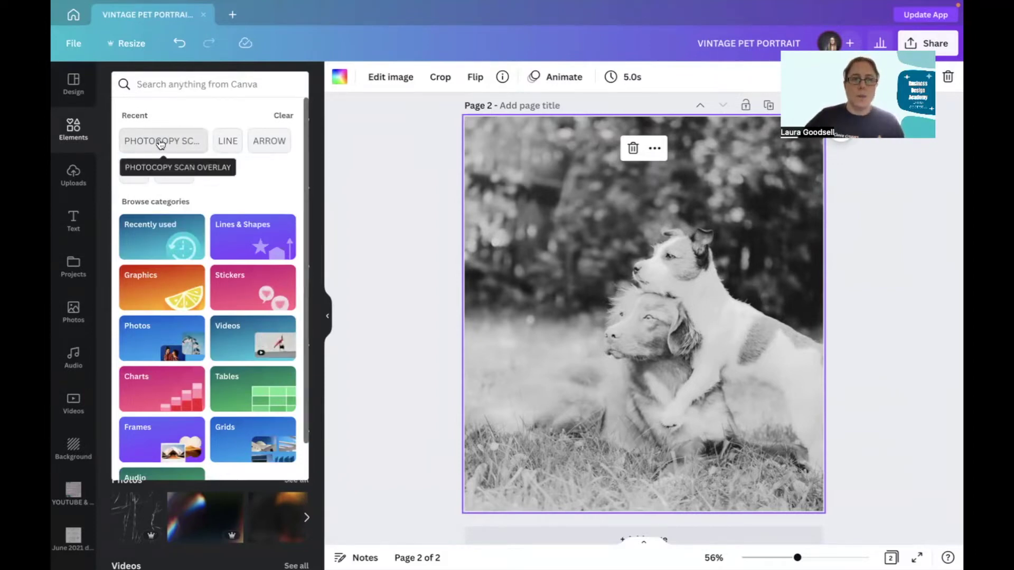
key("Escape")
type("PHO")
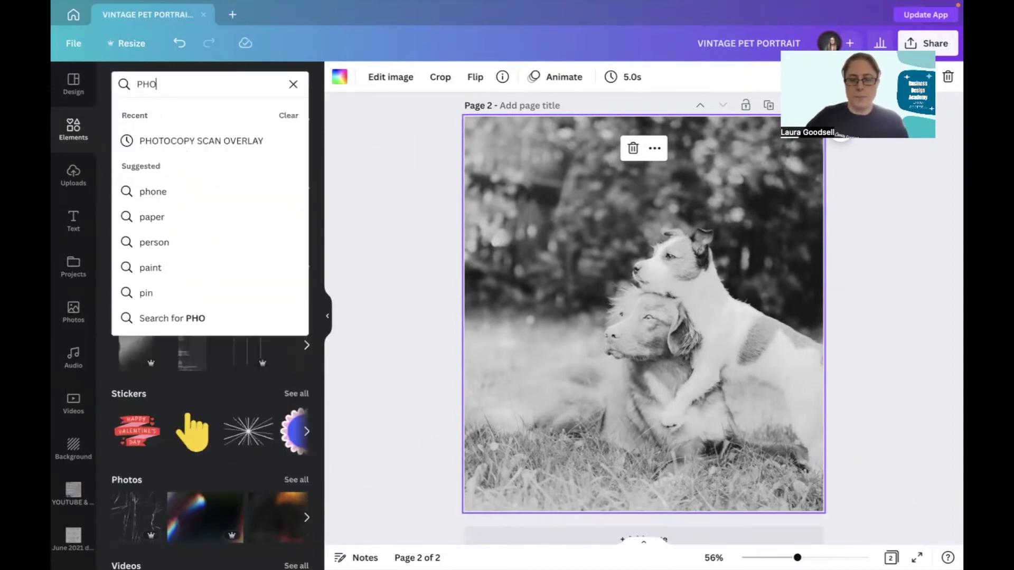
type("TOCOPY SC")
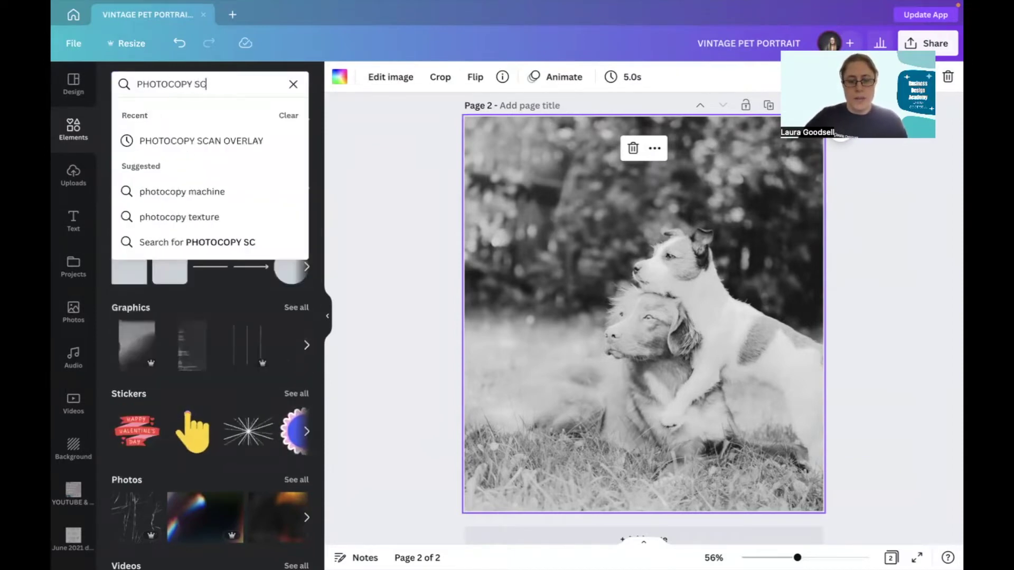
type("AN OVERLAY")
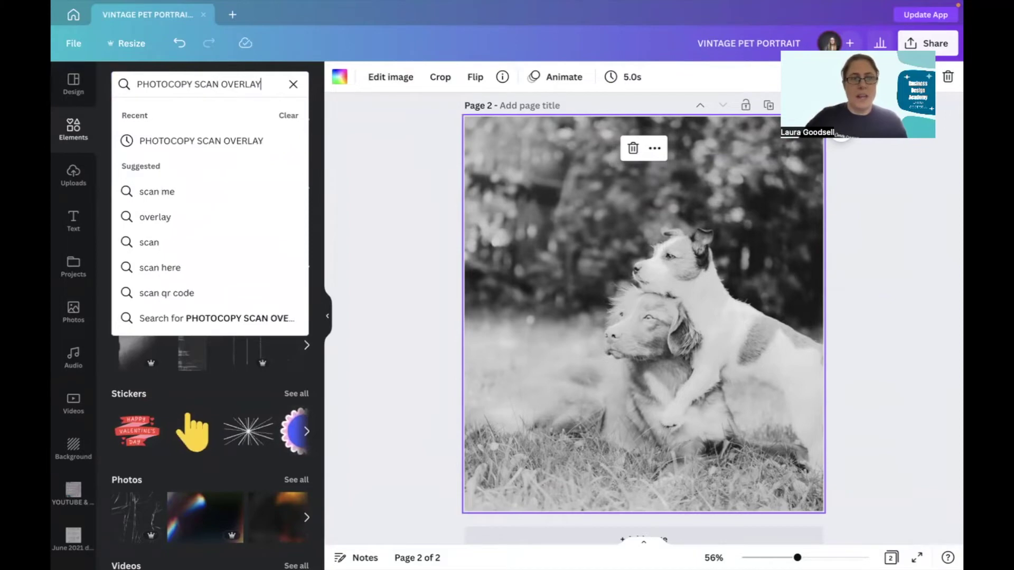
key("Return")
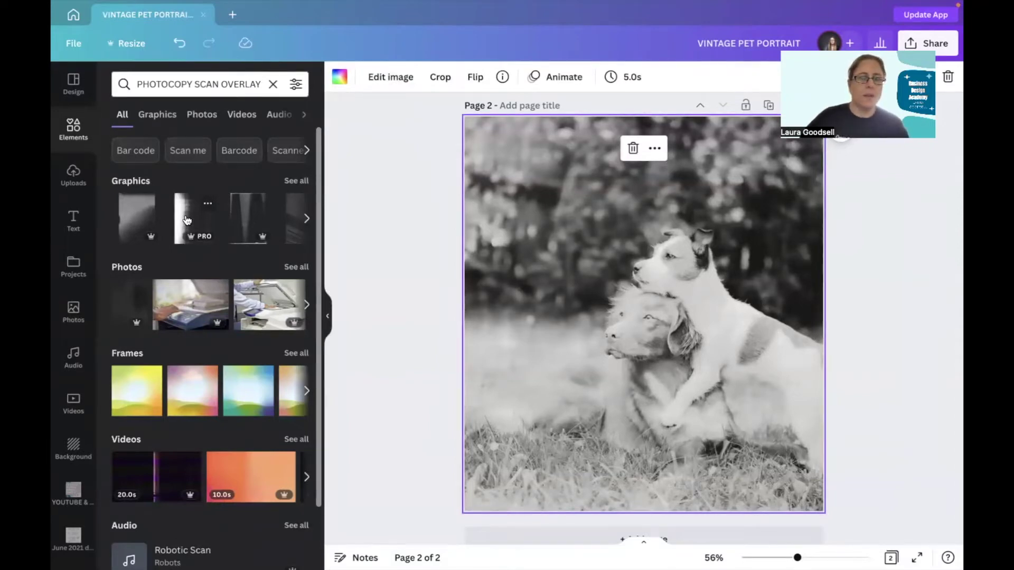
Add the second overlay graphic, flip it horizontally and stretch it over the page's right side
left_click(186, 220)
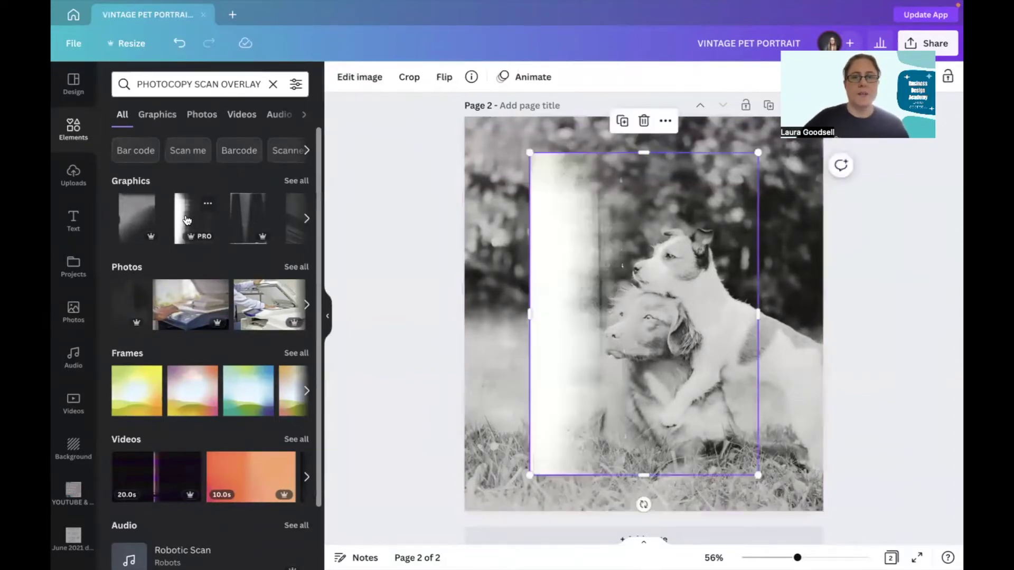
left_click(442, 78)
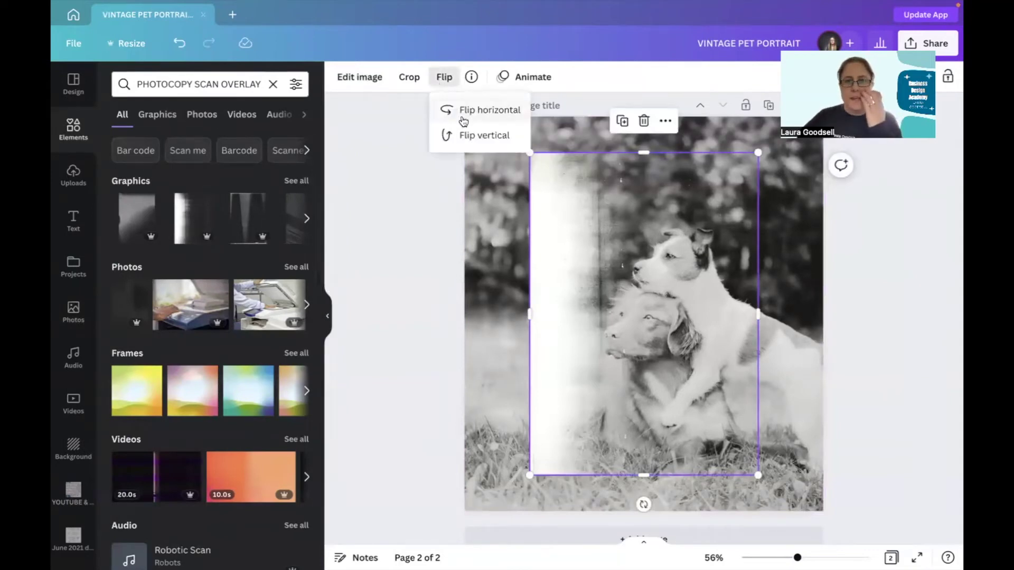
left_click(462, 112)
left_click_drag(706, 292, 788, 244)
left_click_drag(610, 436, 548, 523)
left_click_drag(766, 390, 771, 390)
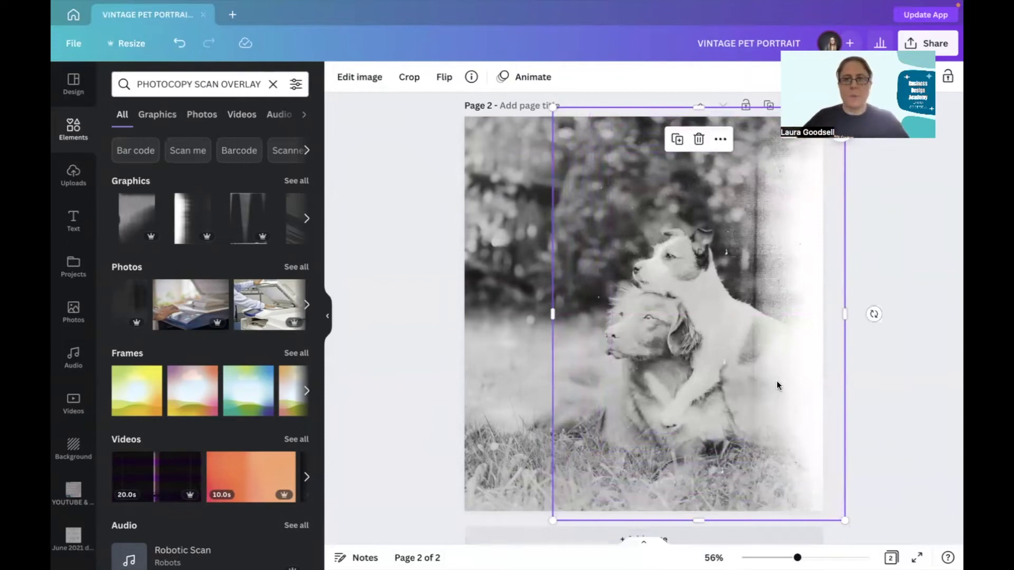
left_click(396, 335)
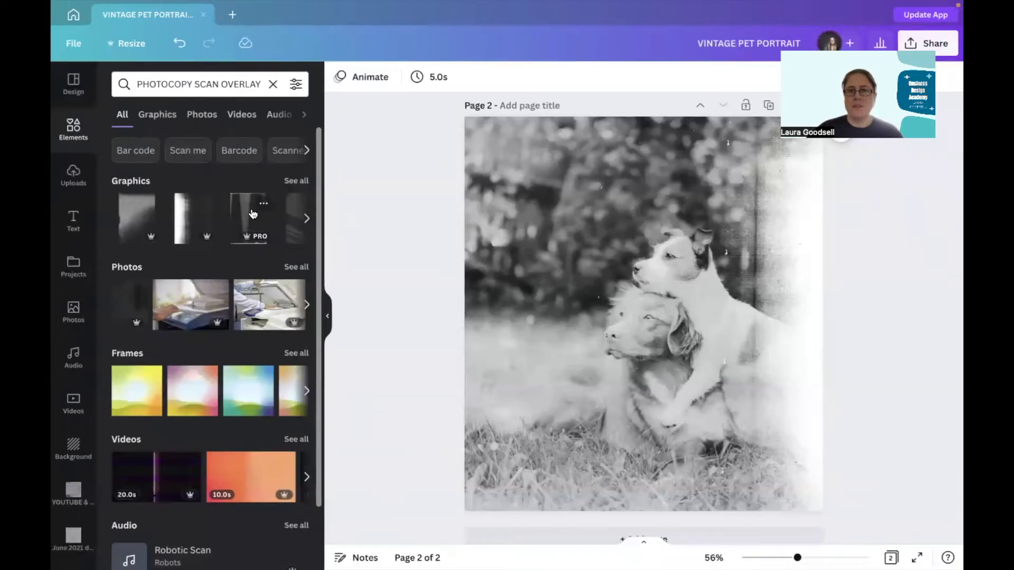
Add the third overlay graphic, enlarge it from the top-left across the page and flip it vertically
left_click(253, 213)
left_click_drag(643, 275, 578, 234)
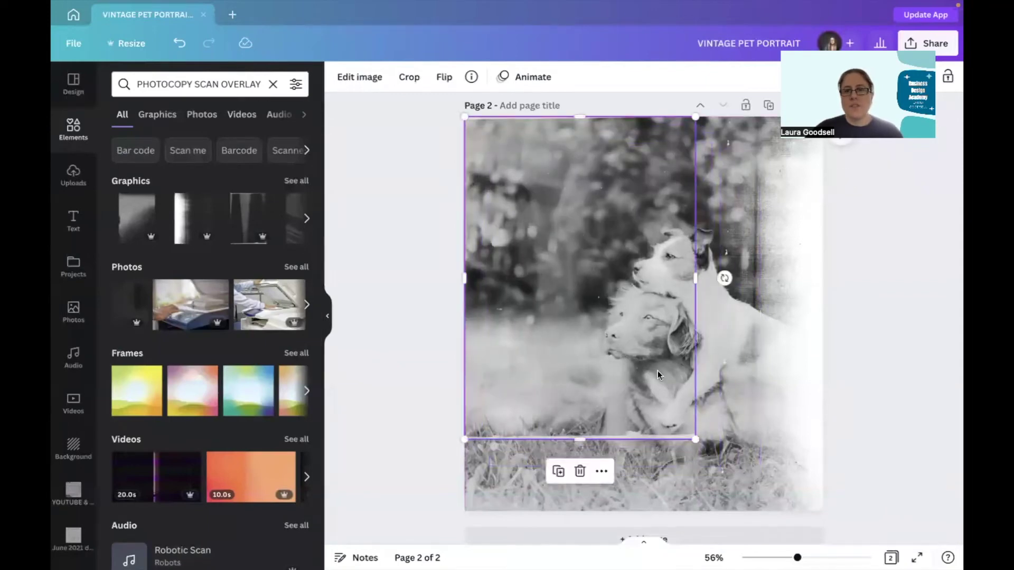
left_click_drag(697, 440, 839, 549)
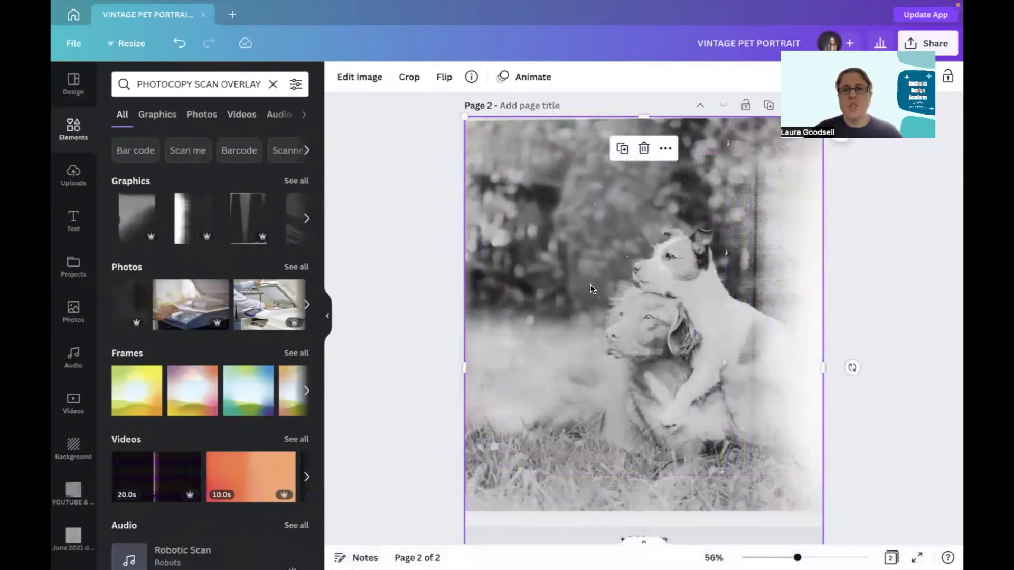
left_click(447, 77)
left_click(449, 135)
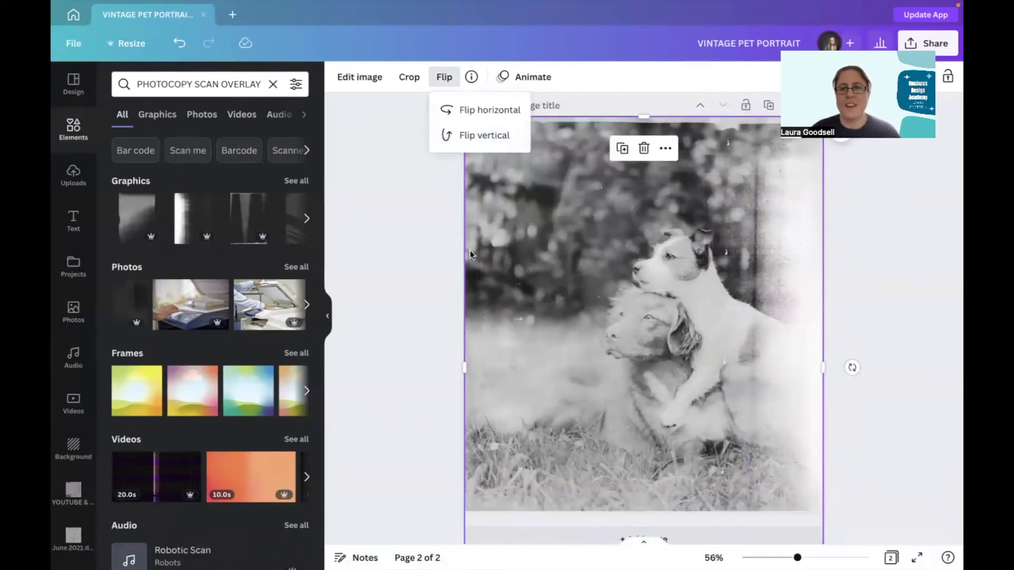
left_click(410, 256)
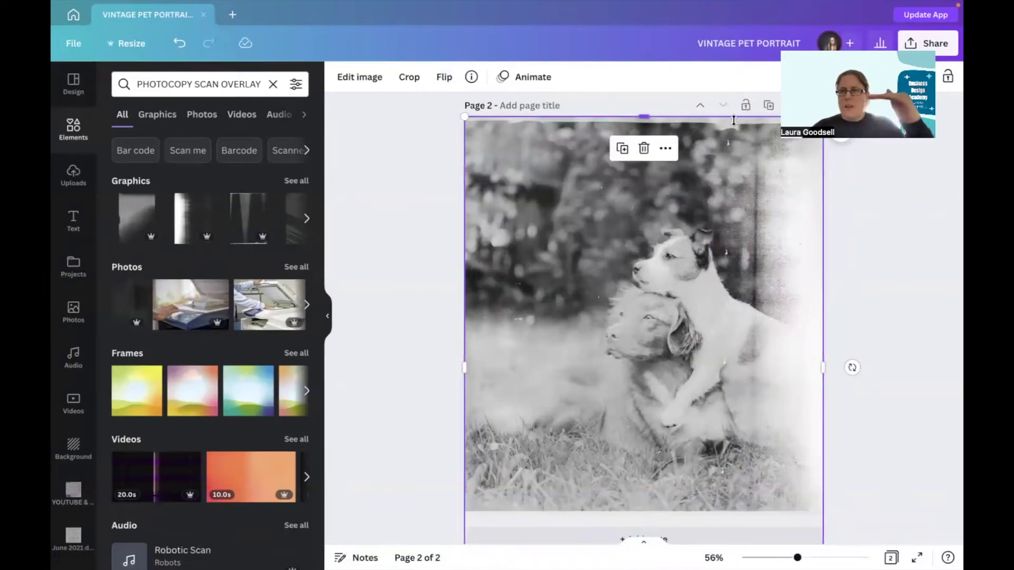
key("Delete")
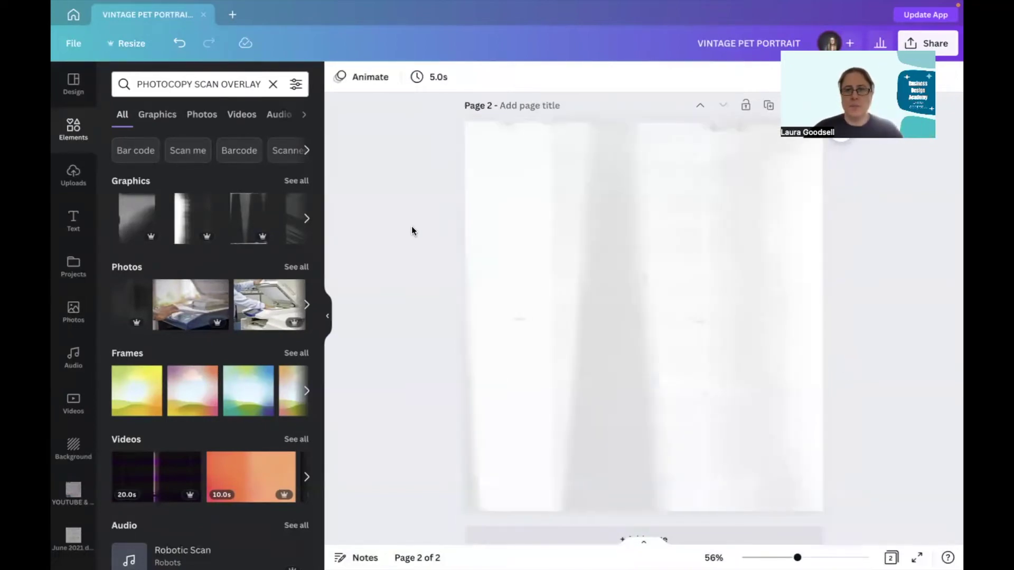
left_click(179, 45)
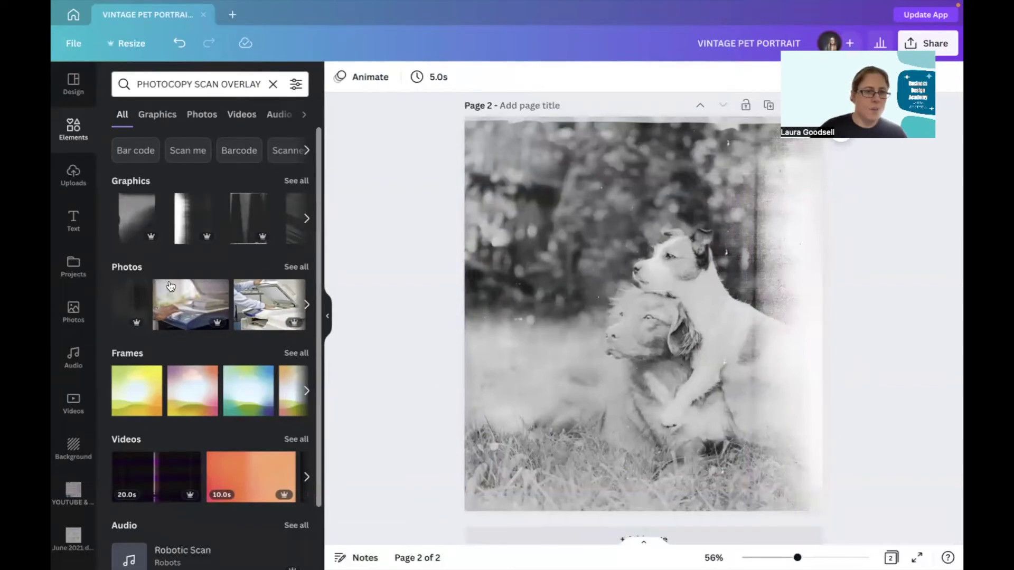
Add the first photocopy scan texture photo and flip it horizontally
left_click(138, 290)
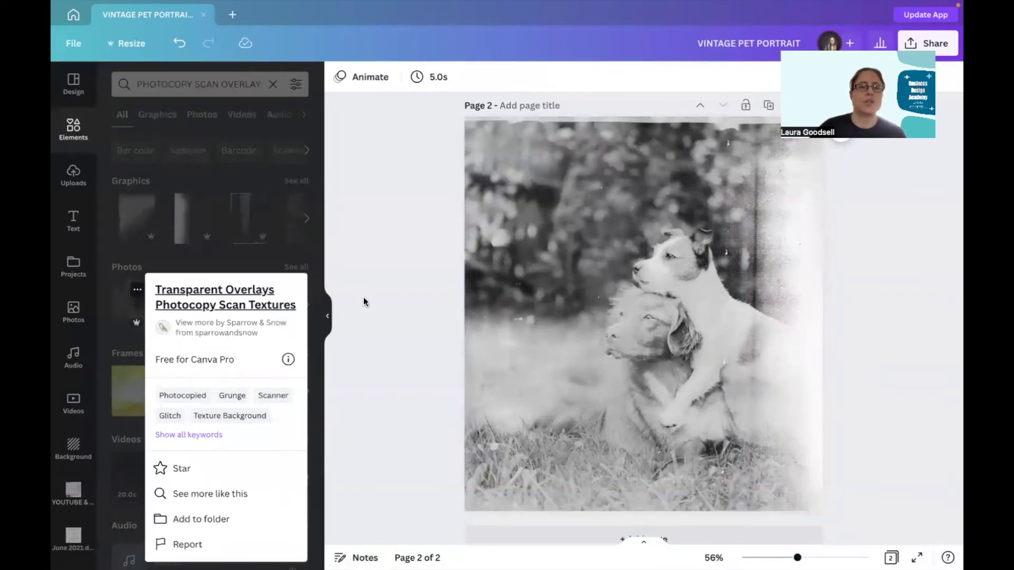
left_click(388, 238)
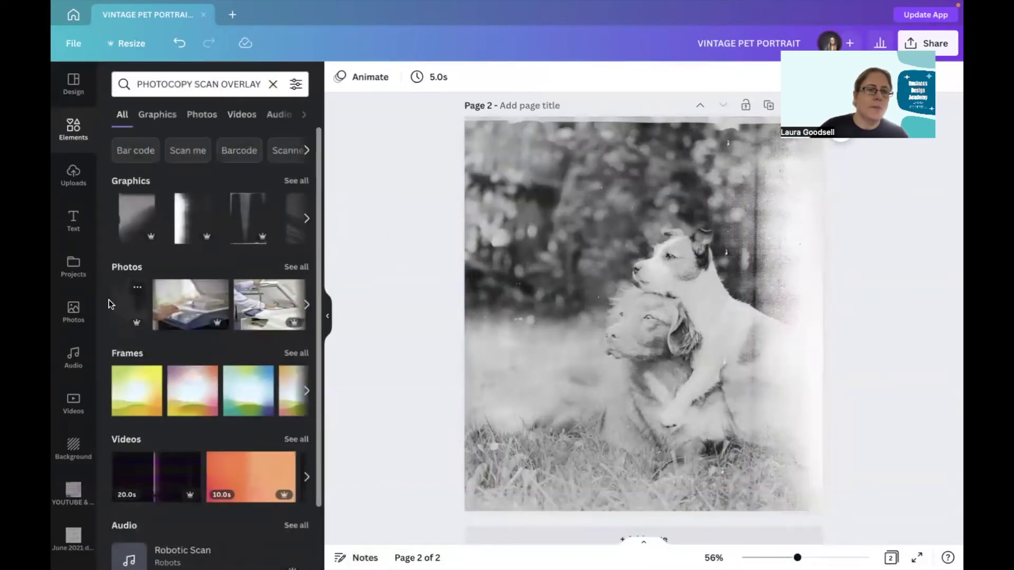
left_click(128, 305)
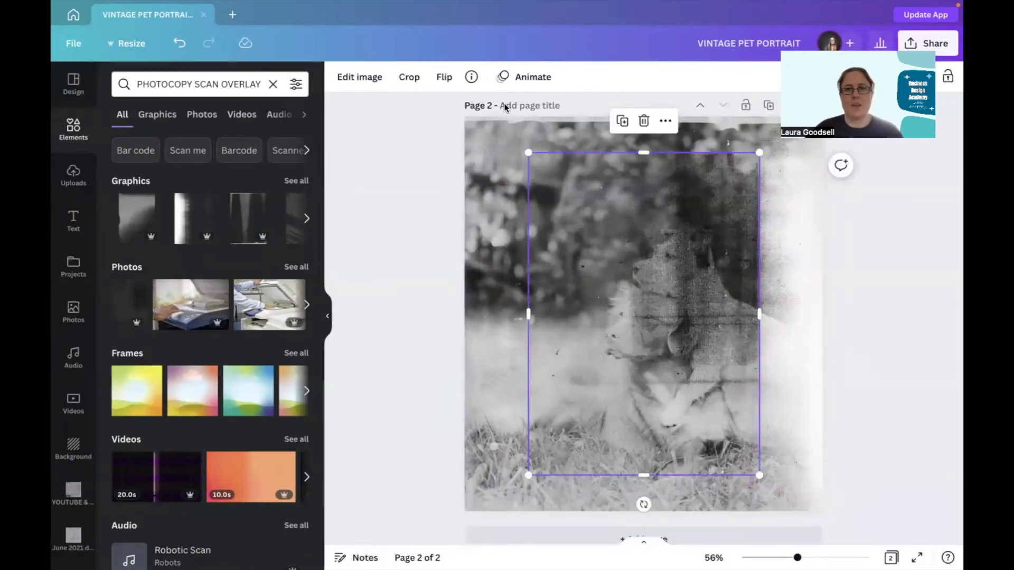
left_click(443, 78)
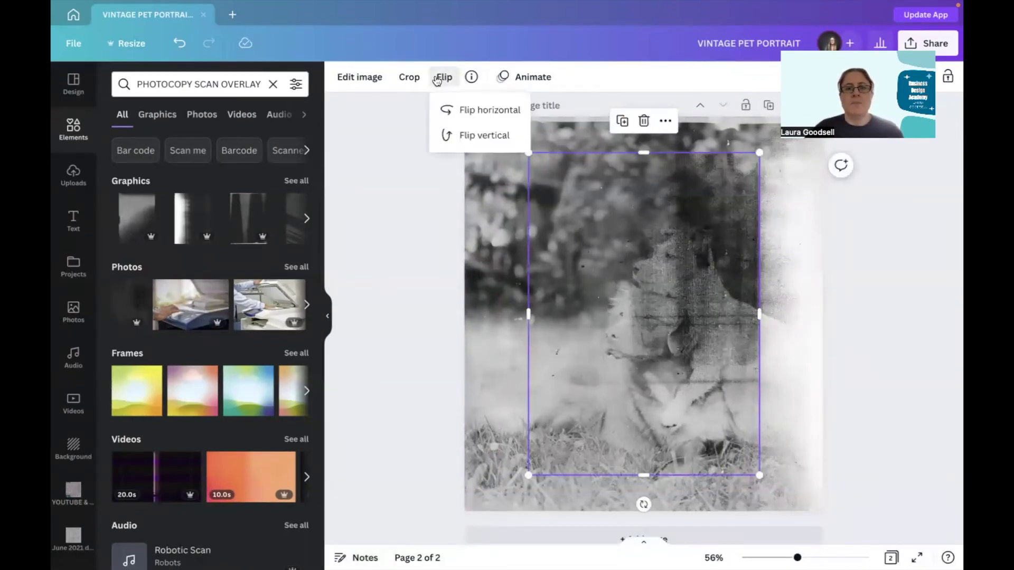
left_click(481, 111)
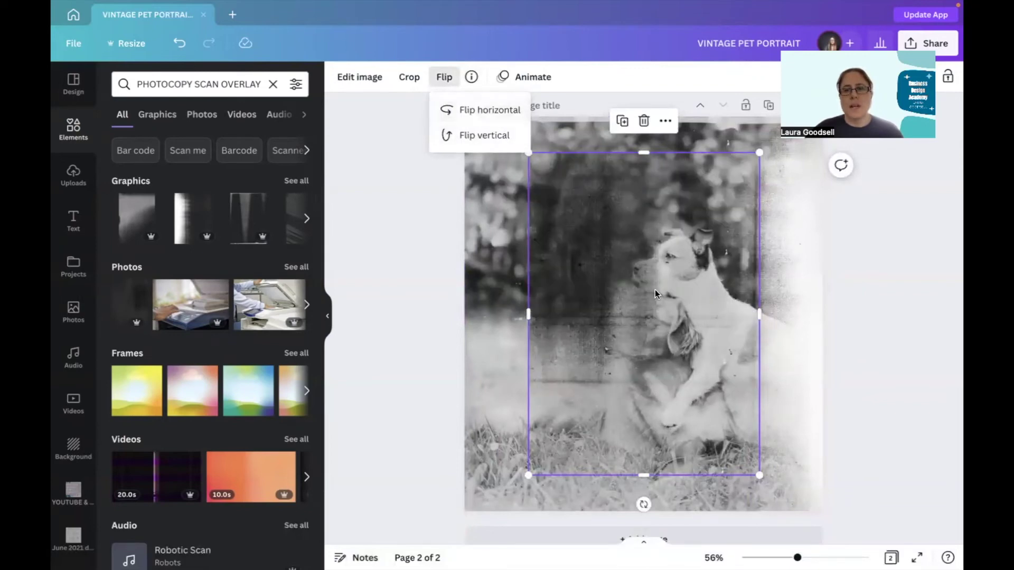
Position the texture over the page's top-left, undoing the resize that displaced the dog photo
left_click_drag(655, 293, 554, 260)
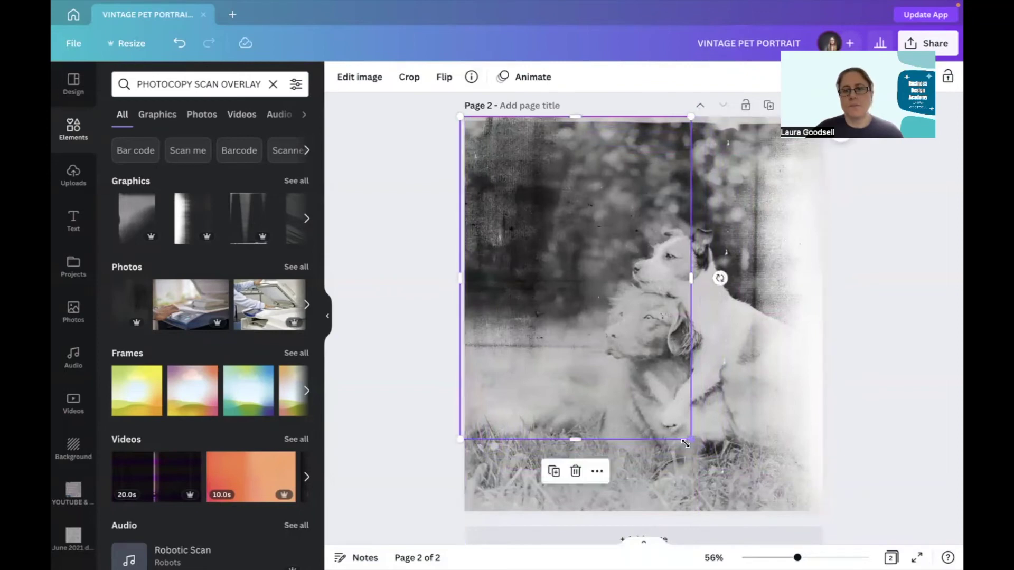
left_click_drag(690, 443, 821, 505)
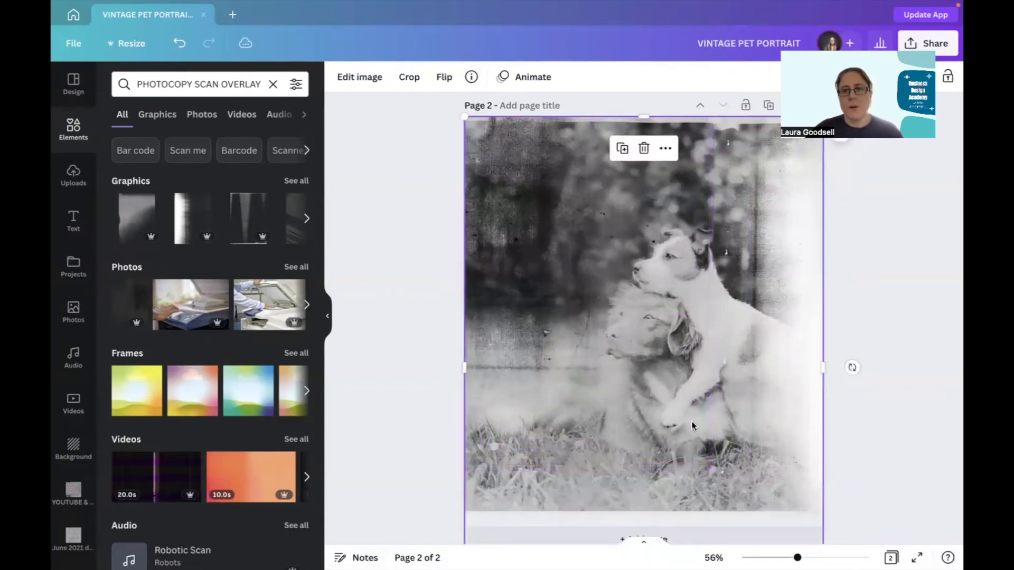
key("ctrl+z")
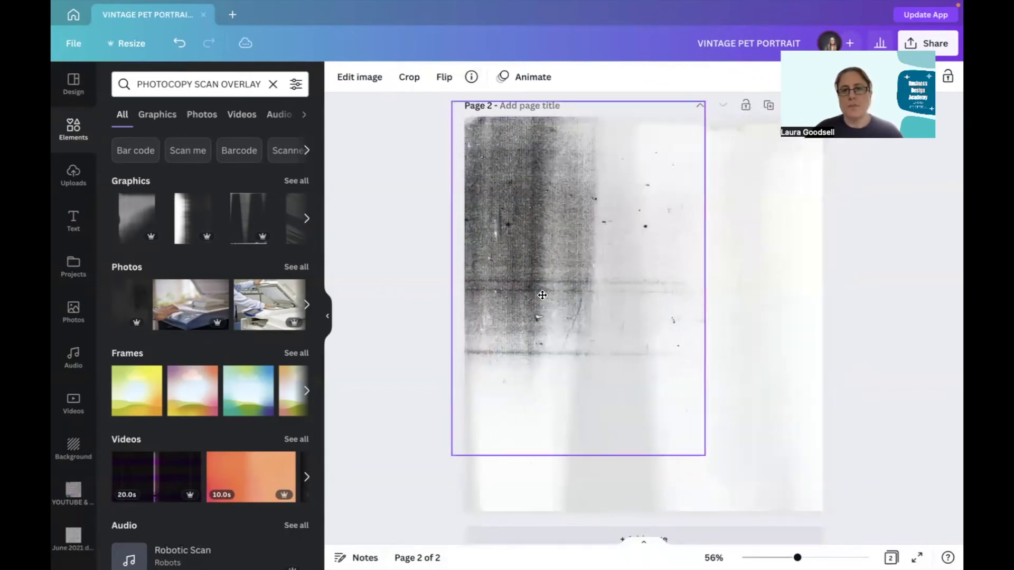
left_click(179, 43)
left_click(179, 43)
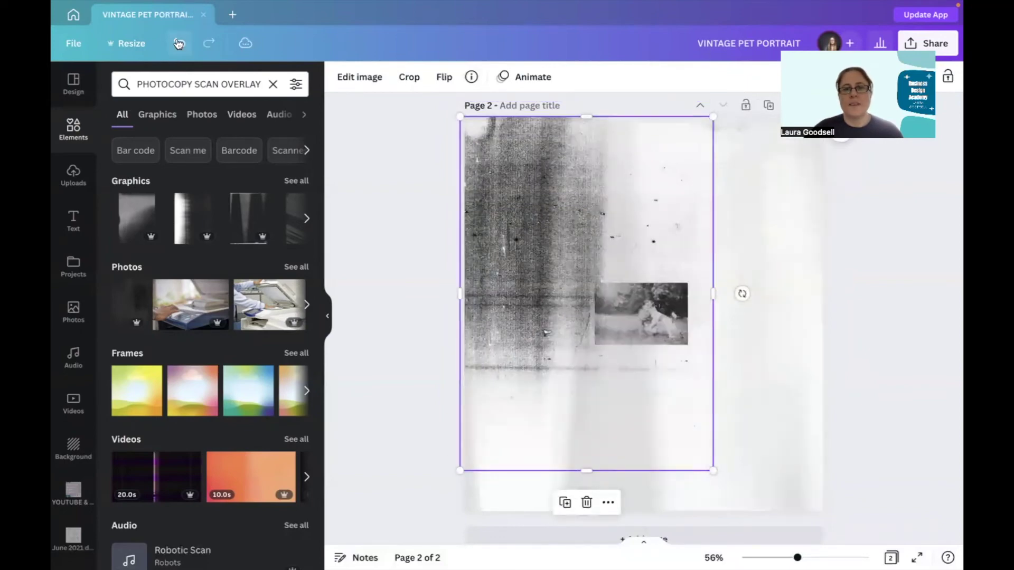
left_click(179, 44)
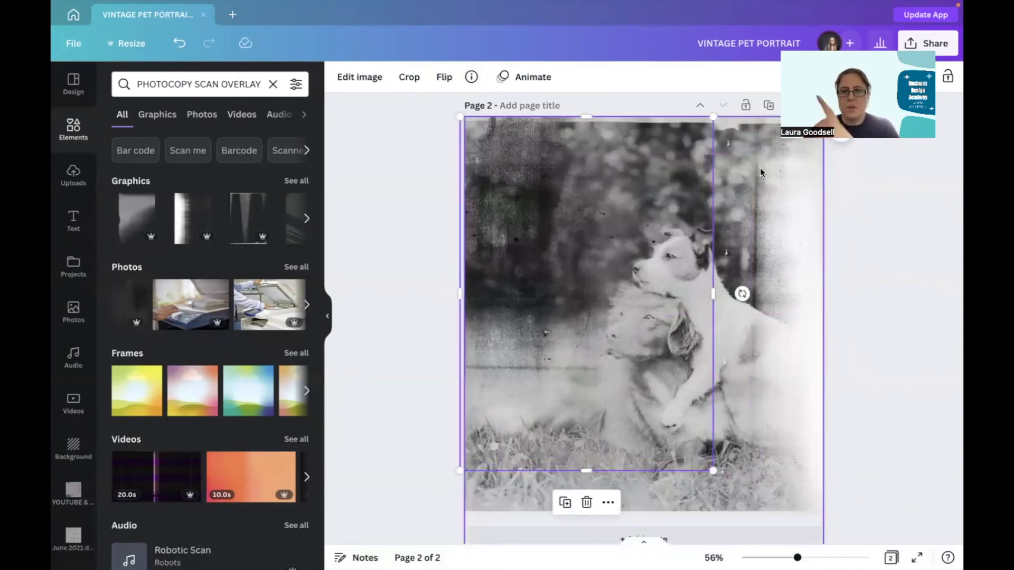
left_click(418, 225)
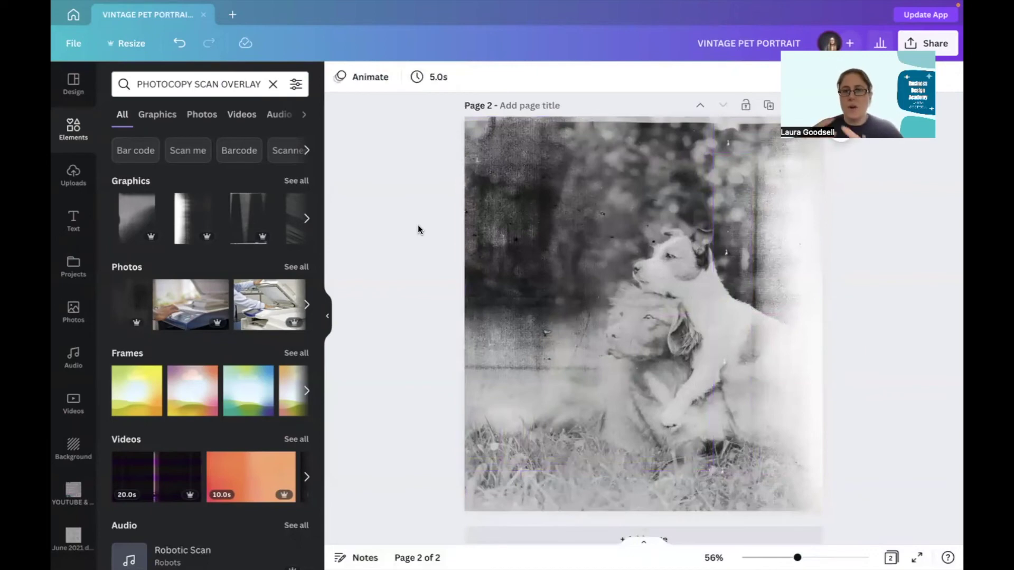